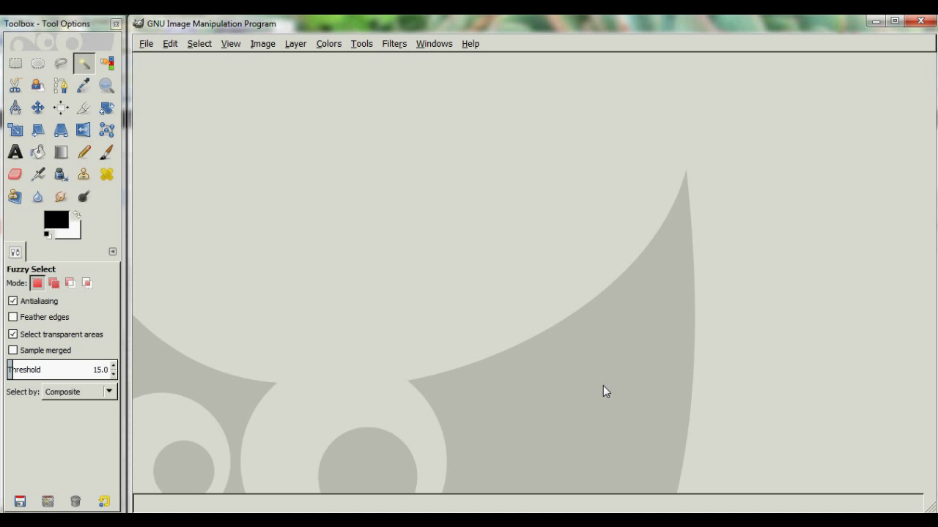
- Create a new 300 × 300 pixel image with Fill with set to White
{"action": "left_click", "coordinate": [146, 43]}
{"action": "left_click", "coordinate": [157, 63]}
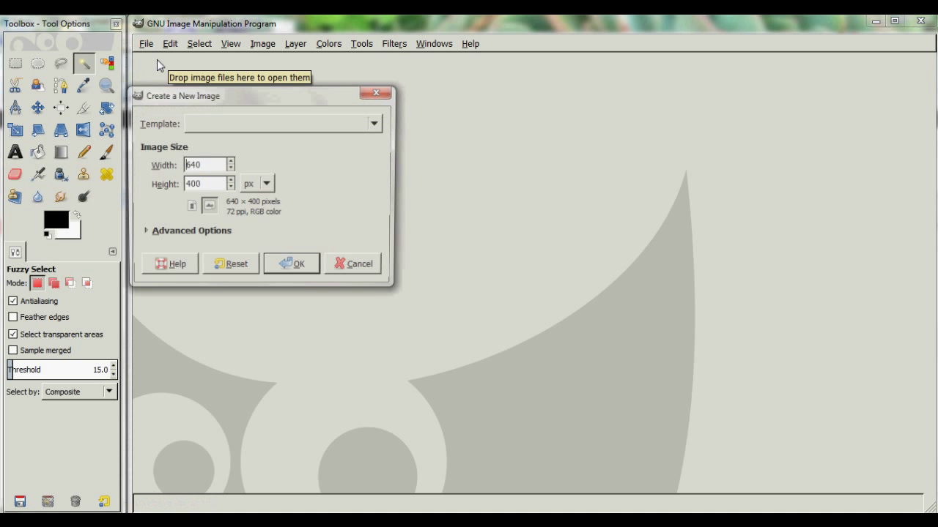
{"action": "left_click_drag", "start_coordinate": [209, 166], "coordinate": [167, 170]}
{"action": "type", "text": "300"}
{"action": "key", "text": "Tab"}
{"action": "type", "text": "300"}
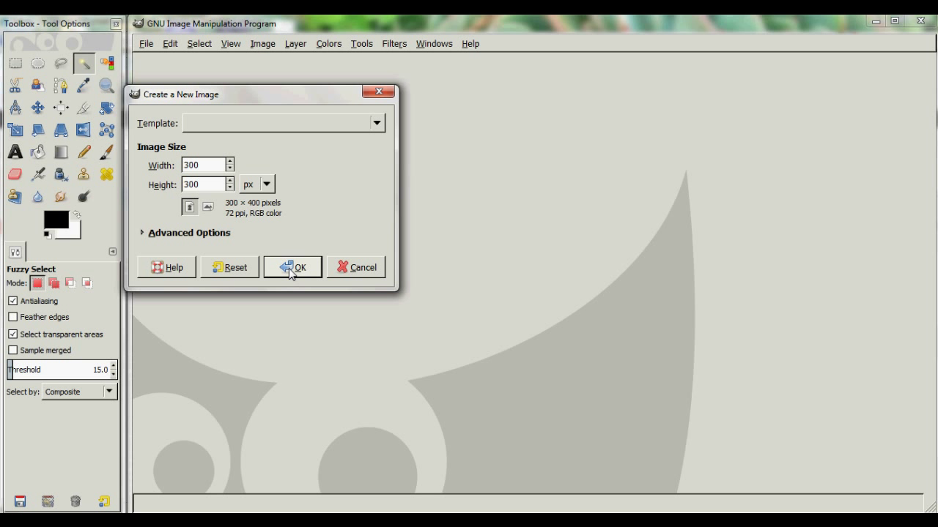
{"action": "left_click", "coordinate": [142, 233]}
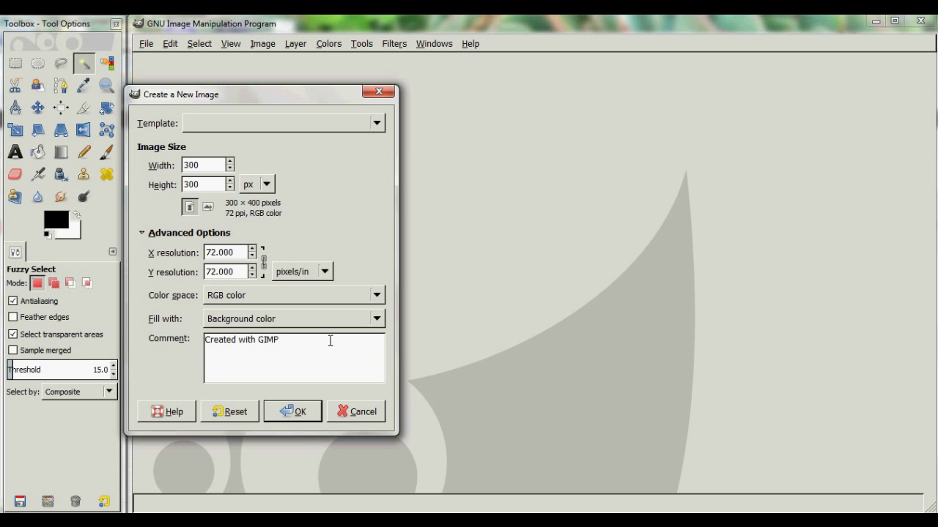
{"action": "left_click", "coordinate": [377, 319]}
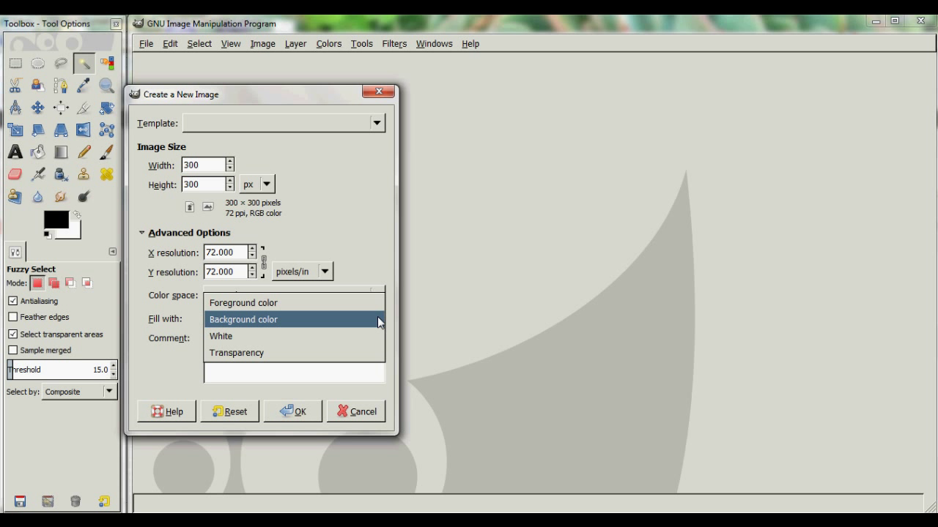
{"action": "left_click", "coordinate": [251, 337]}
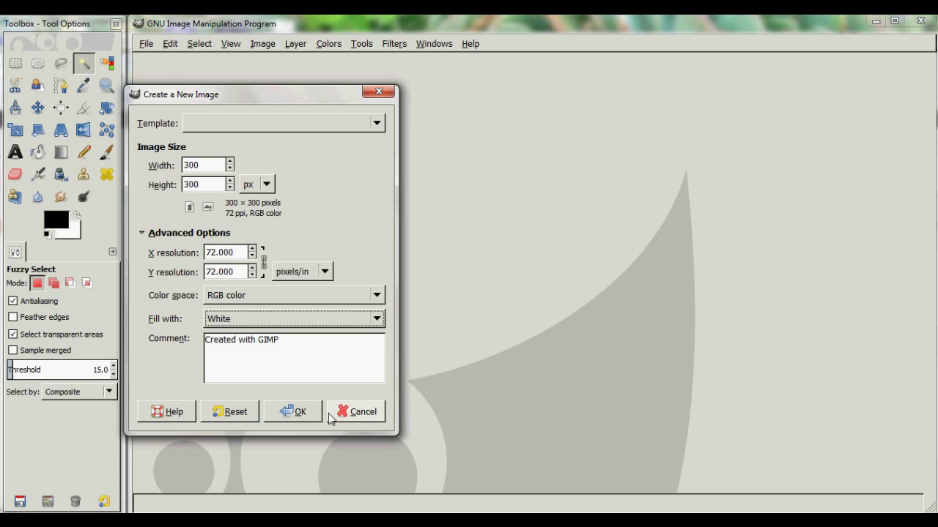
{"action": "left_click", "coordinate": [295, 415]}
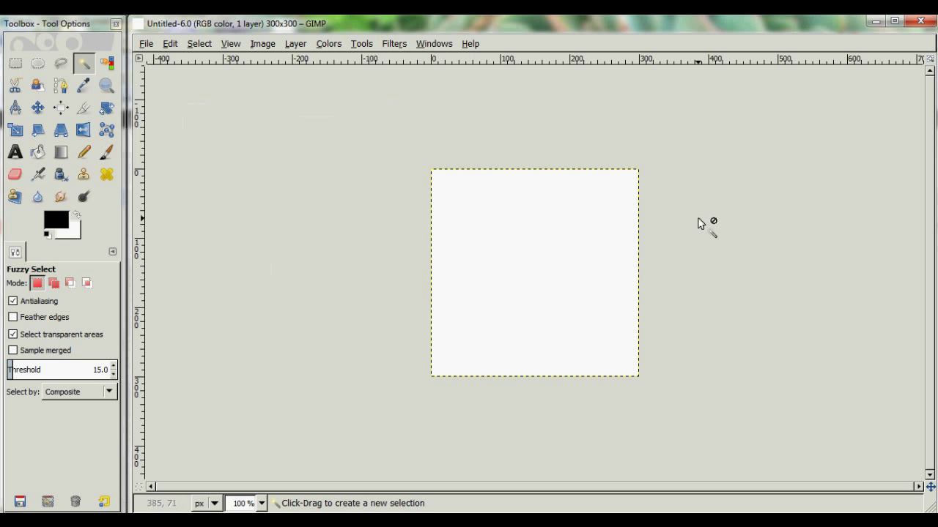
- Open black image.jpg from Pictures/!fiverr/basketball/youtube sample as a layer
{"action": "left_click", "coordinate": [146, 46]}
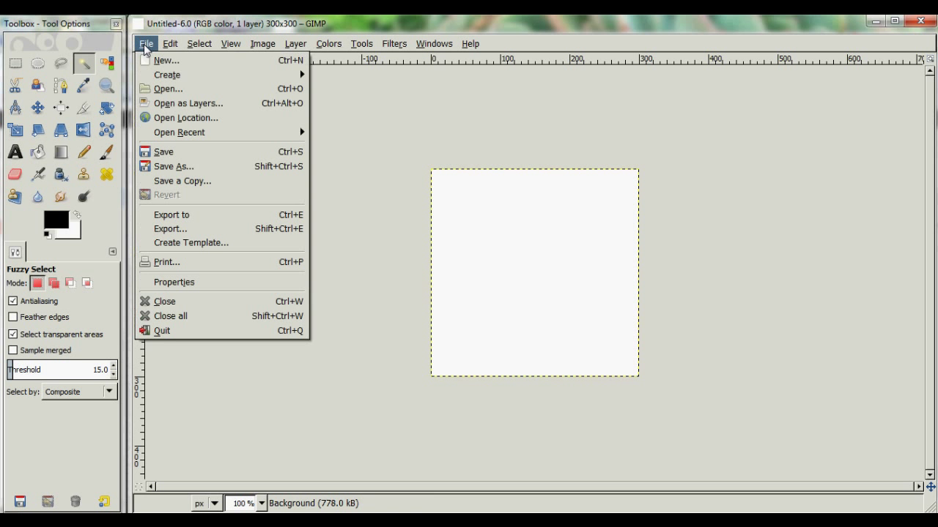
{"action": "left_click", "coordinate": [164, 107]}
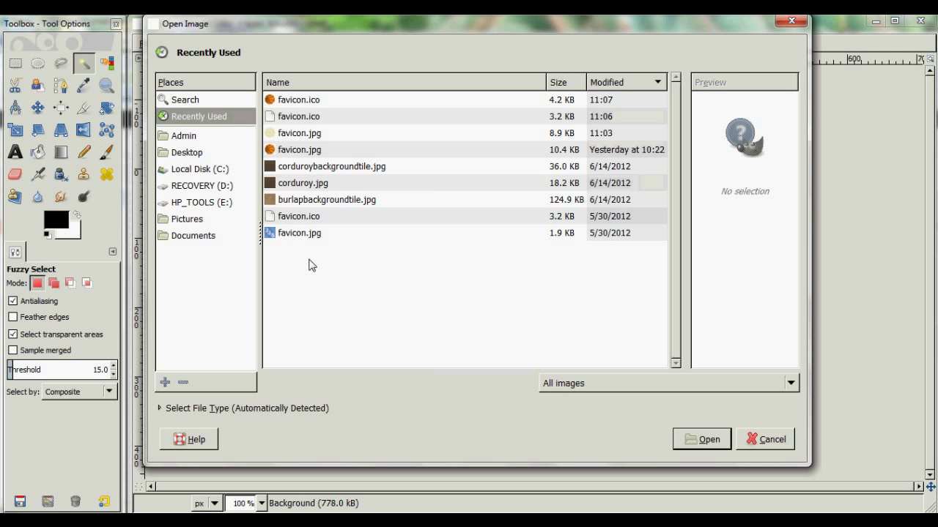
{"action": "left_click", "coordinate": [189, 219]}
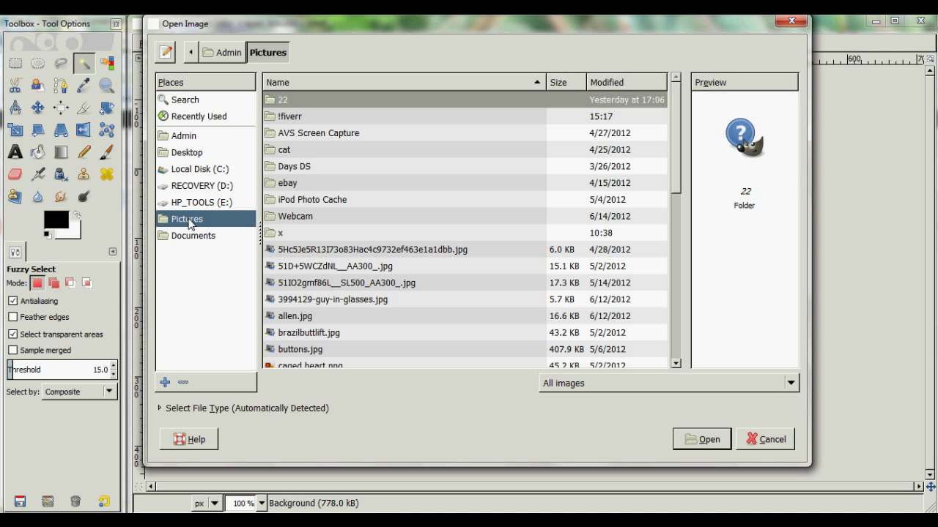
{"action": "double_click", "coordinate": [301, 115]}
{"action": "double_click", "coordinate": [297, 99]}
{"action": "double_click", "coordinate": [298, 99]}
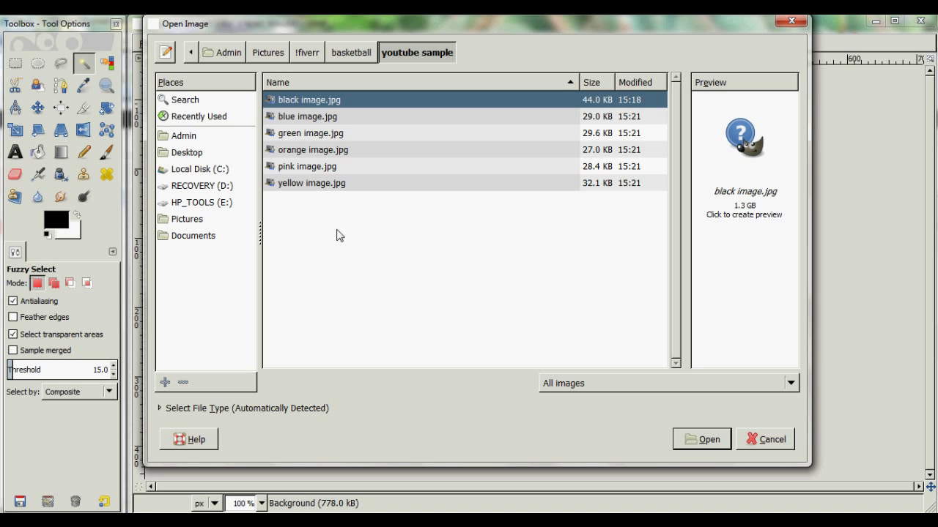
{"action": "double_click", "coordinate": [316, 101]}
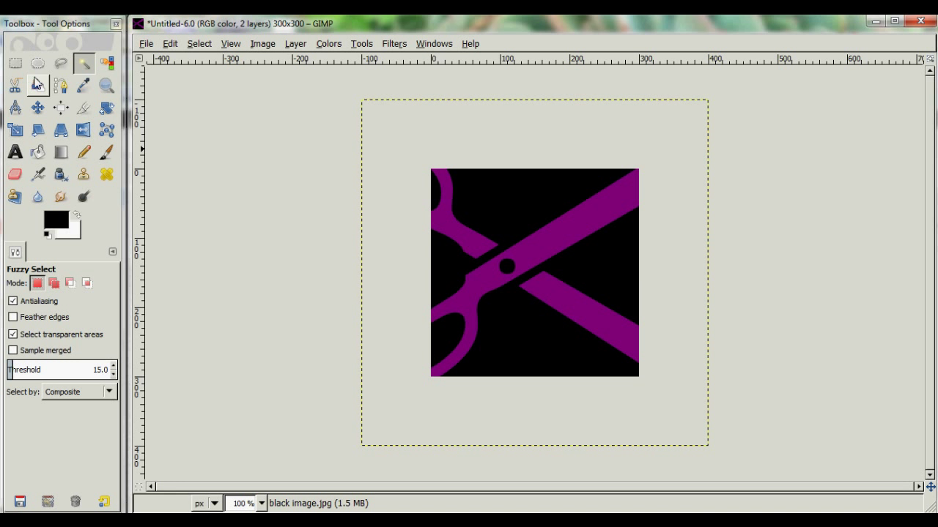
- Scale the scissors layer from 500 × 500 down to 300 × 300 pixels
{"action": "left_click", "coordinate": [15, 130]}
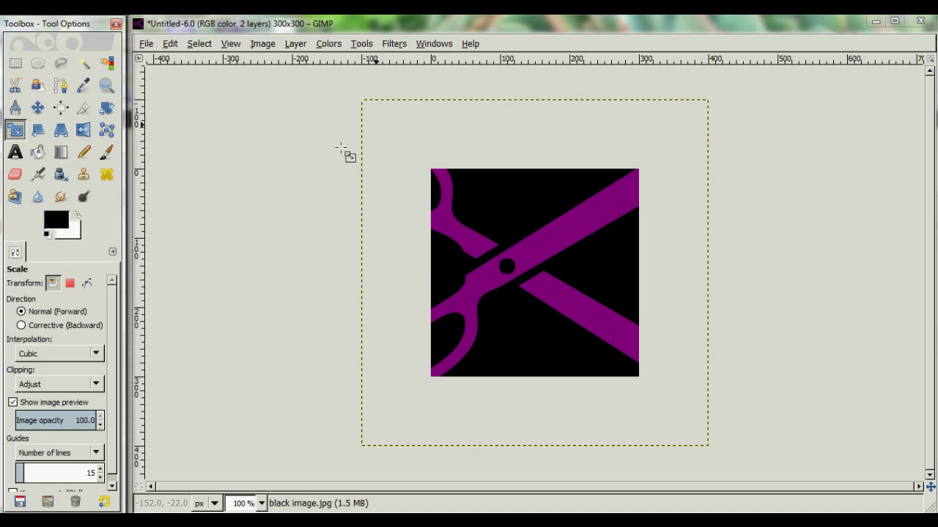
{"action": "left_click", "coordinate": [377, 115]}
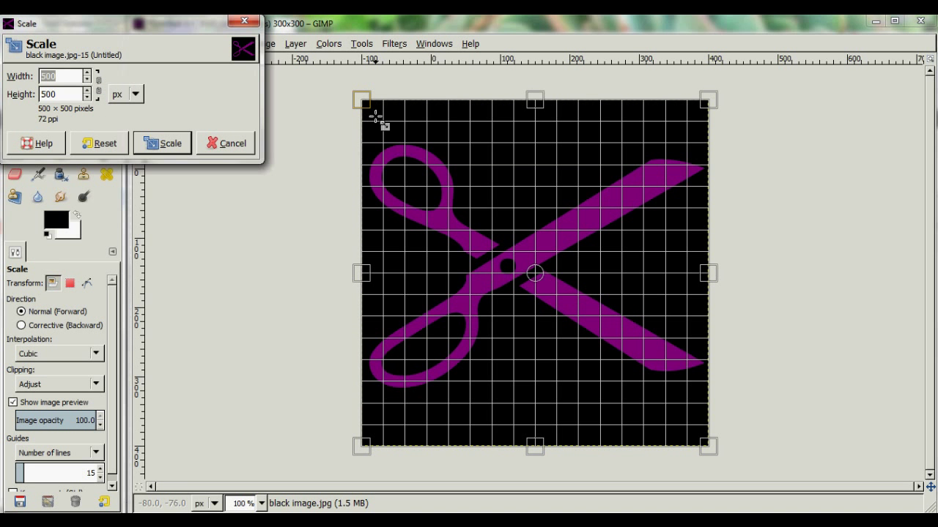
{"action": "left_click", "coordinate": [66, 76]}
{"action": "left_click_drag", "start_coordinate": [86, 25], "coordinate": [126, 62]}
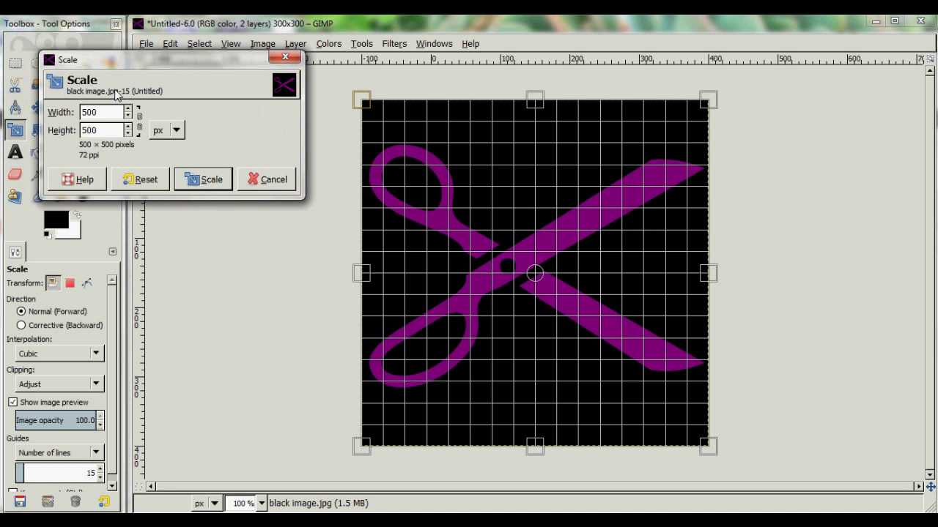
{"action": "double_click", "coordinate": [99, 111]}
{"action": "type", "text": "300"}
{"action": "double_click", "coordinate": [104, 130]}
{"action": "type", "text": "300"}
{"action": "left_click", "coordinate": [205, 181]}
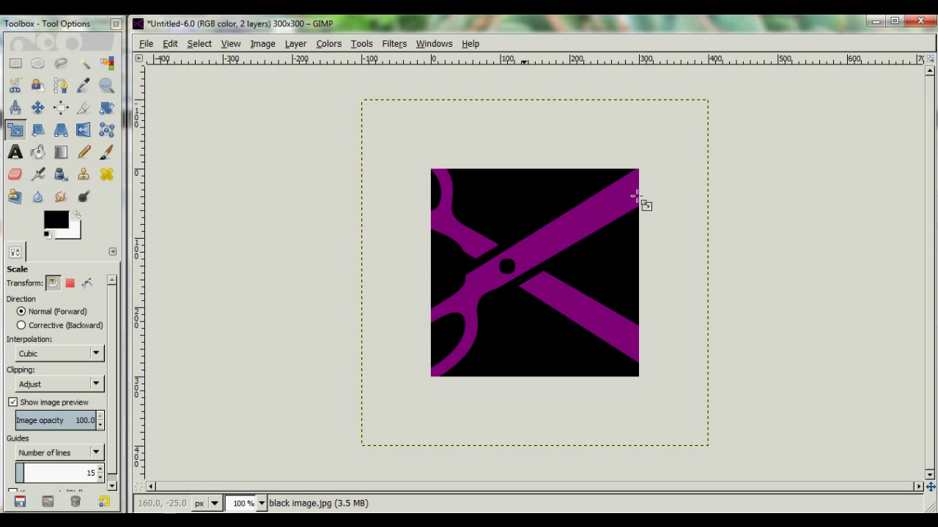
- Rescale the layer with linked proportions, correcting width and height back to 300 × 300
{"action": "left_click_drag", "start_coordinate": [394, 135], "coordinate": [431, 167]}
{"action": "left_click_drag", "start_coordinate": [703, 443], "coordinate": [638, 378]}
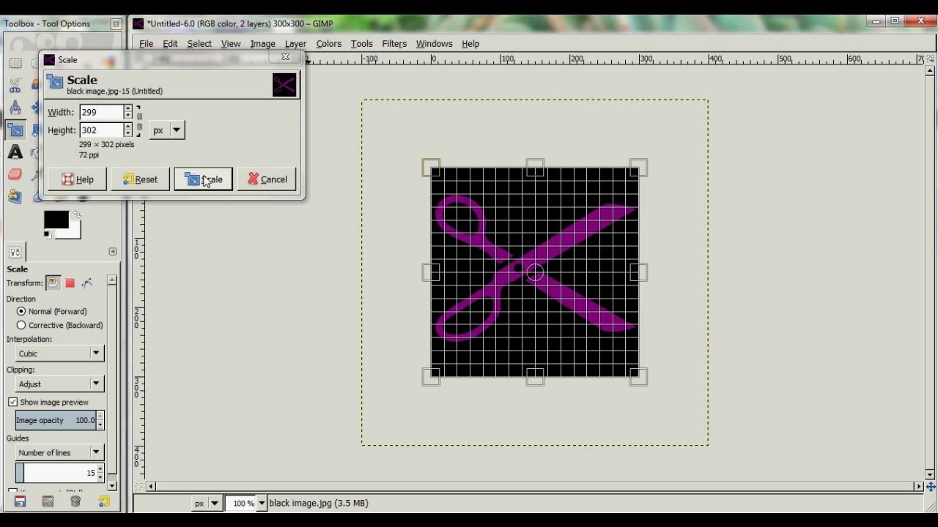
{"action": "left_click", "coordinate": [140, 122]}
{"action": "left_click", "coordinate": [101, 112]}
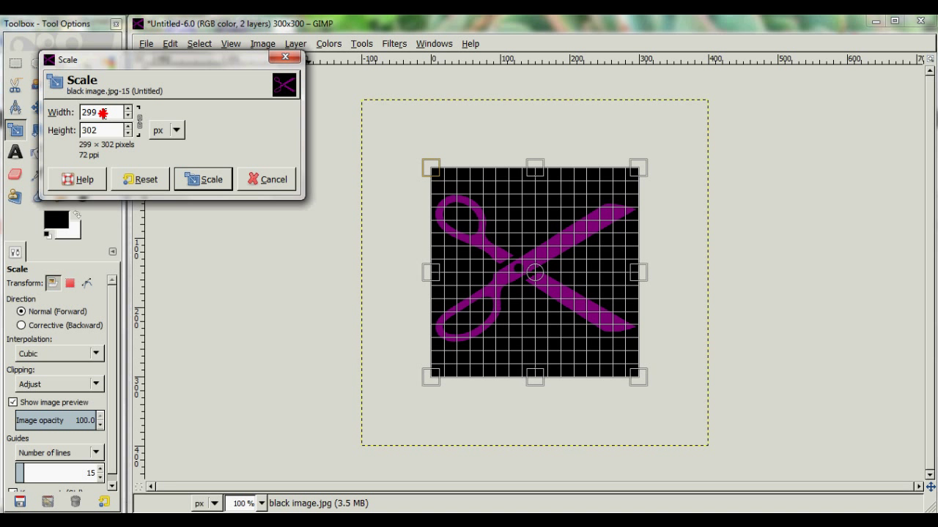
{"action": "left_click_drag", "start_coordinate": [102, 112], "coordinate": [40, 111]}
{"action": "type", "text": "300"}
{"action": "left_click", "coordinate": [99, 130]}
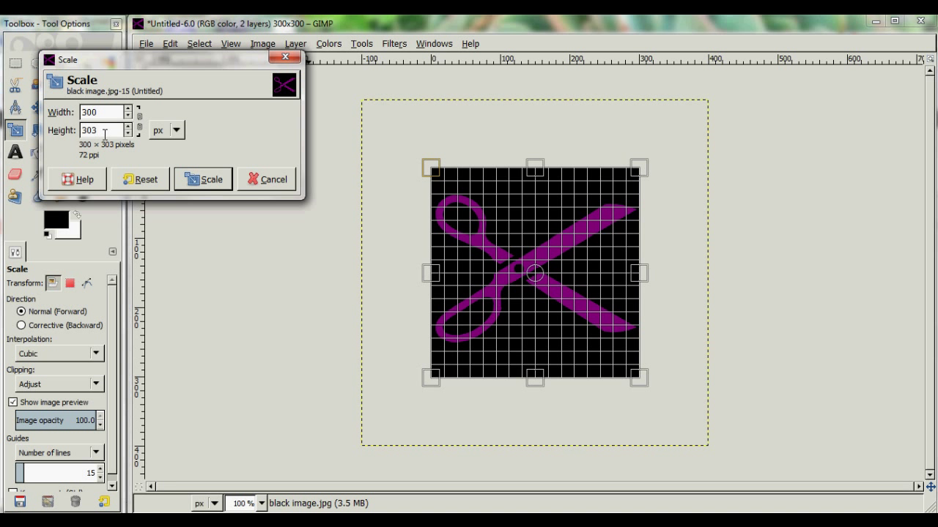
{"action": "type", "text": "0"}
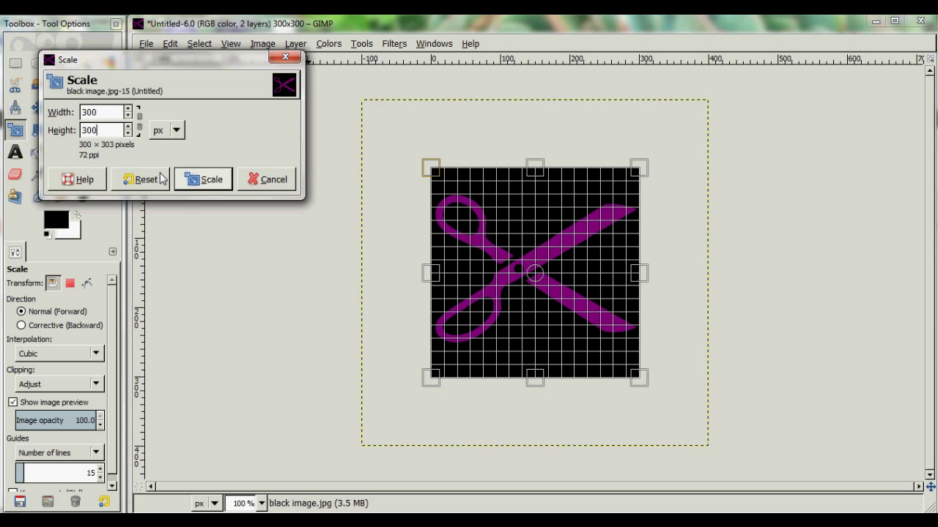
{"action": "left_click", "coordinate": [195, 180]}
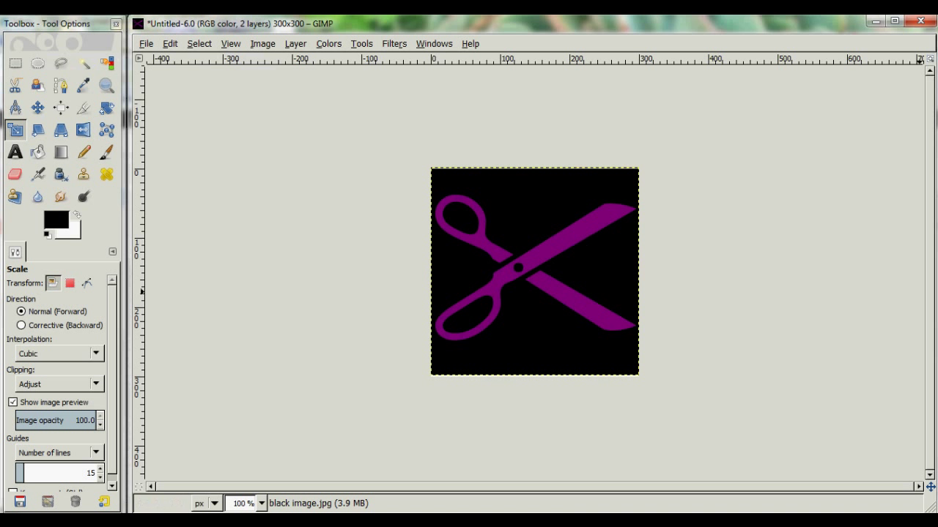
{"action": "left_click", "coordinate": [36, 108]}
{"action": "left_click", "coordinate": [546, 271]}
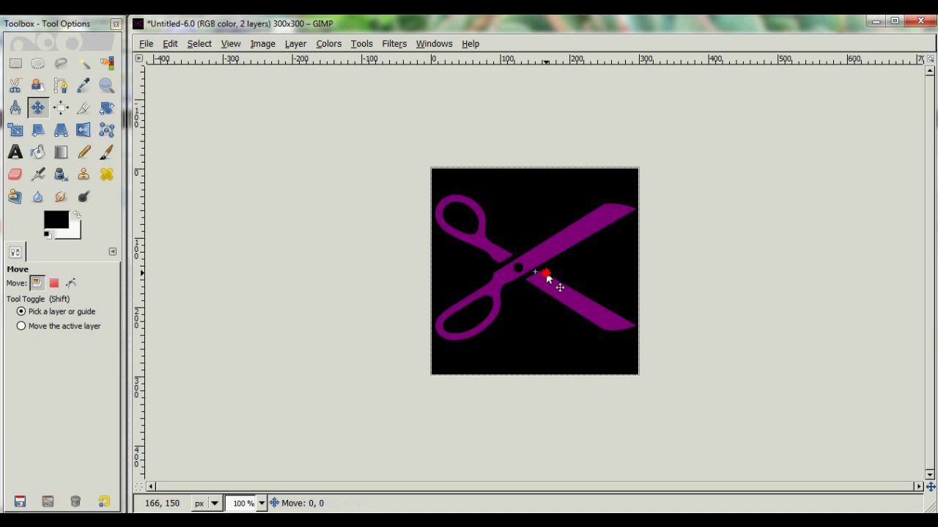
{"action": "mouse_move", "coordinate": [547, 276]}
{"action": "left_mouse_down"}
{"action": "mouse_move", "coordinate": [543, 269]}
{"action": "mouse_move", "coordinate": [536, 291]}
{"action": "mouse_move", "coordinate": [565, 301]}
{"action": "mouse_move", "coordinate": [566, 273]}
{"action": "mouse_move", "coordinate": [534, 272]}
{"action": "left_mouse_up"}
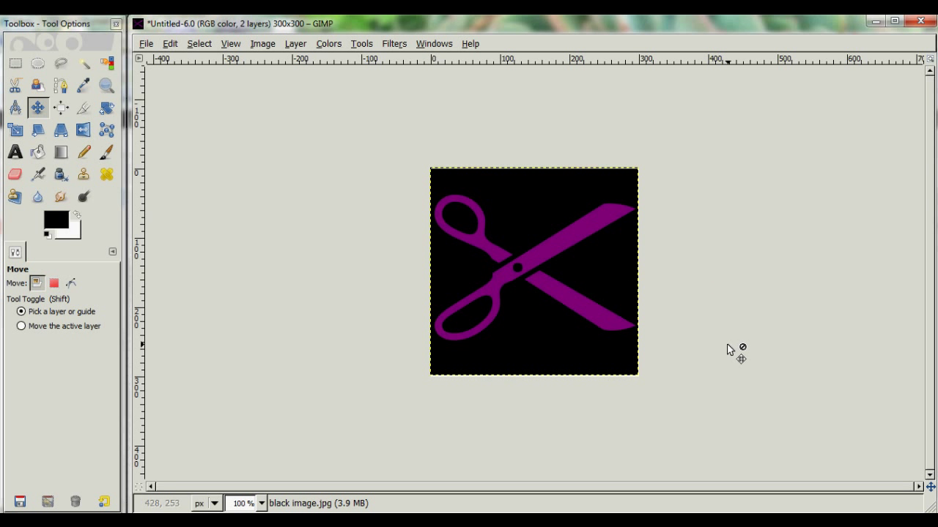
{"action": "left_click", "coordinate": [529, 265]}
- Scale the scissors layer down to 275 × 275 pixels with the Scale tool
{"action": "left_click", "coordinate": [14, 64]}
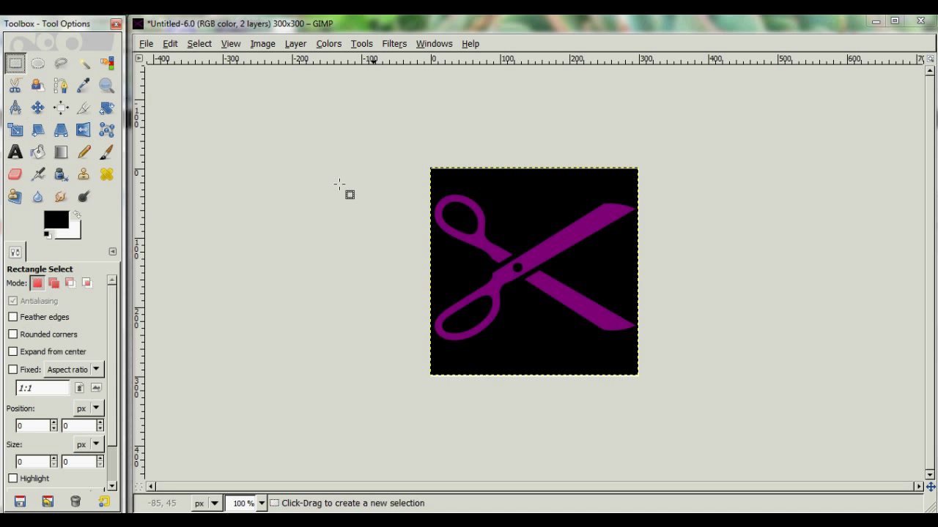
{"action": "left_click", "coordinate": [452, 205]}
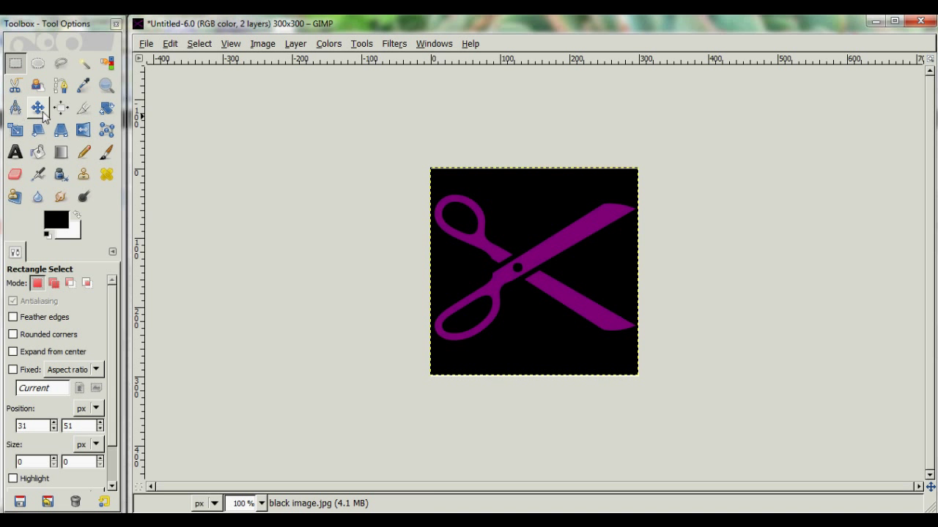
{"action": "left_click", "coordinate": [16, 131]}
{"action": "left_click", "coordinate": [443, 192]}
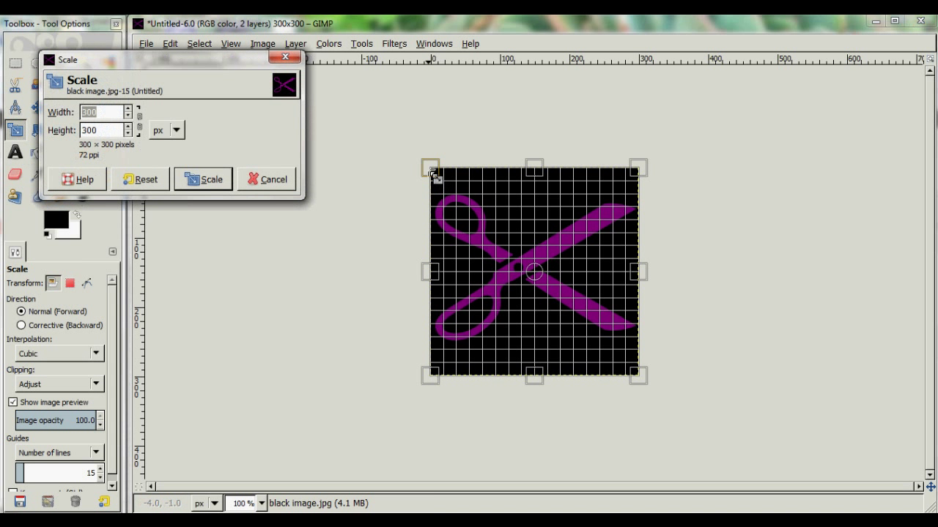
{"action": "left_click", "coordinate": [98, 112]}
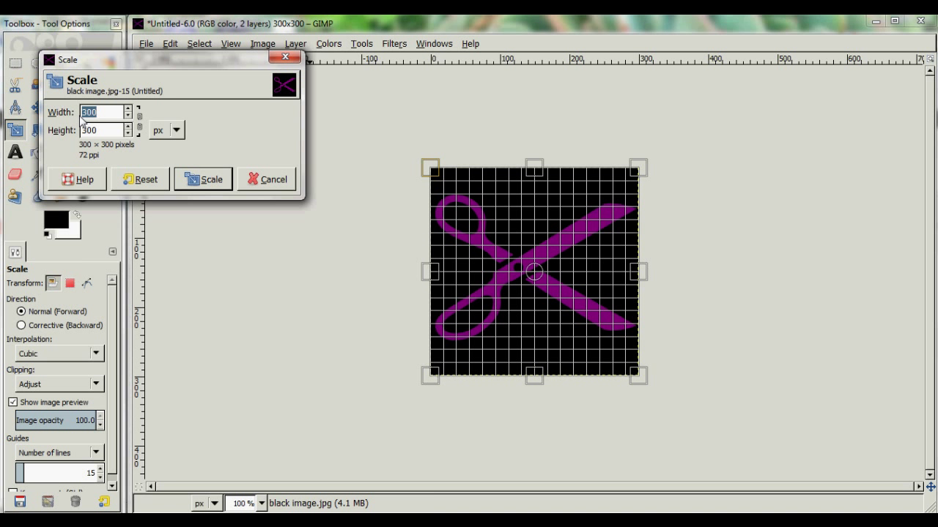
{"action": "type", "text": "275"}
{"action": "key", "text": "Tab"}
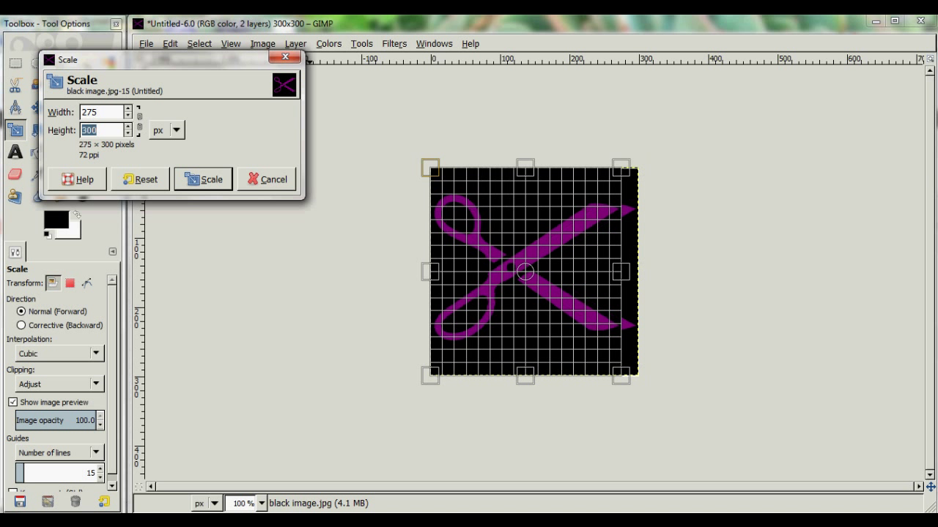
{"action": "type", "text": "275"}
{"action": "key", "text": "Tab"}
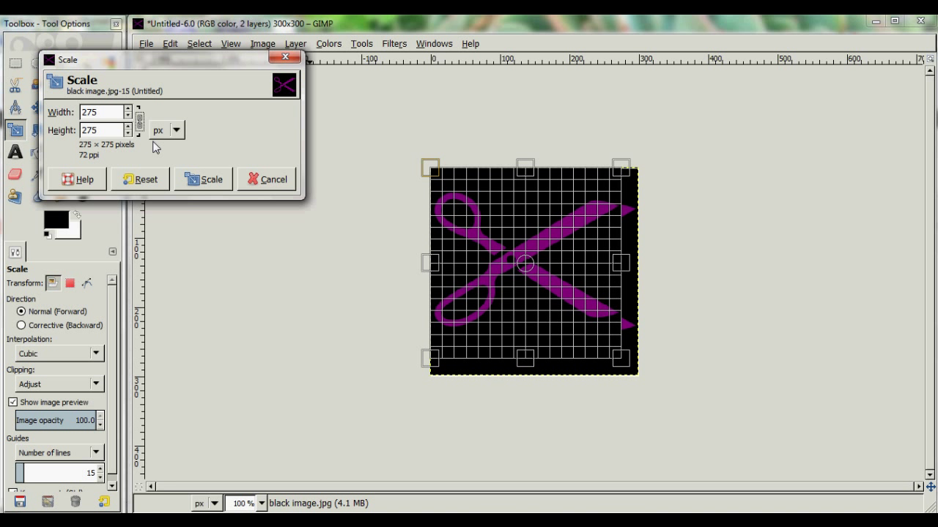
{"action": "left_click", "coordinate": [200, 177]}
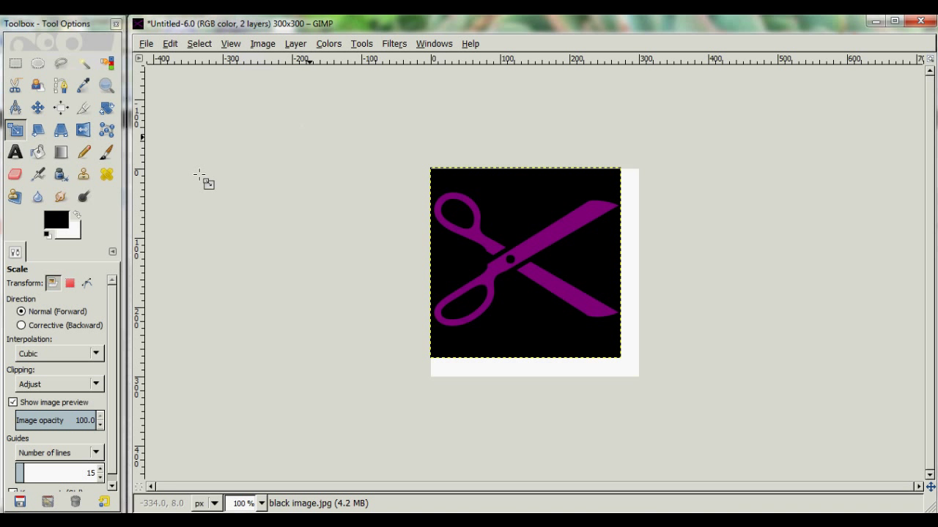
- Move the scissors layer about 13 px right and 12 px down to centre it
{"action": "left_click", "coordinate": [36, 110]}
{"action": "mouse_move", "coordinate": [502, 259]}
{"action": "left_mouse_down"}
{"action": "mouse_move", "coordinate": [512, 270]}
{"action": "mouse_move", "coordinate": [511, 262]}
{"action": "left_mouse_up"}
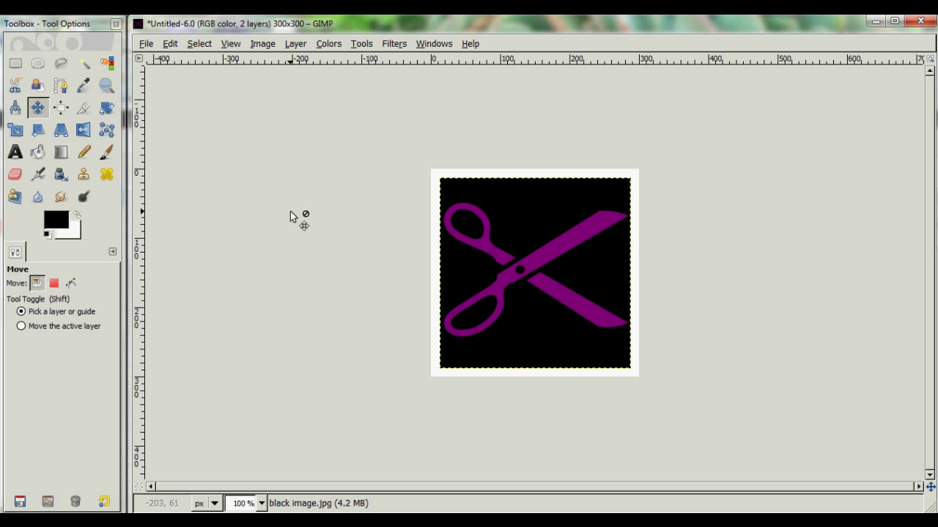
{"action": "left_click", "coordinate": [84, 63]}
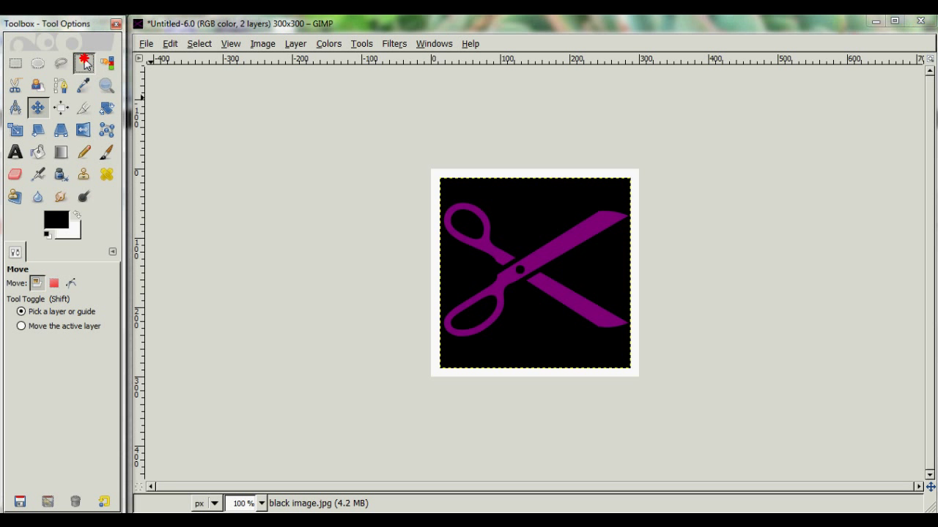
{"action": "left_click", "coordinate": [580, 155]}
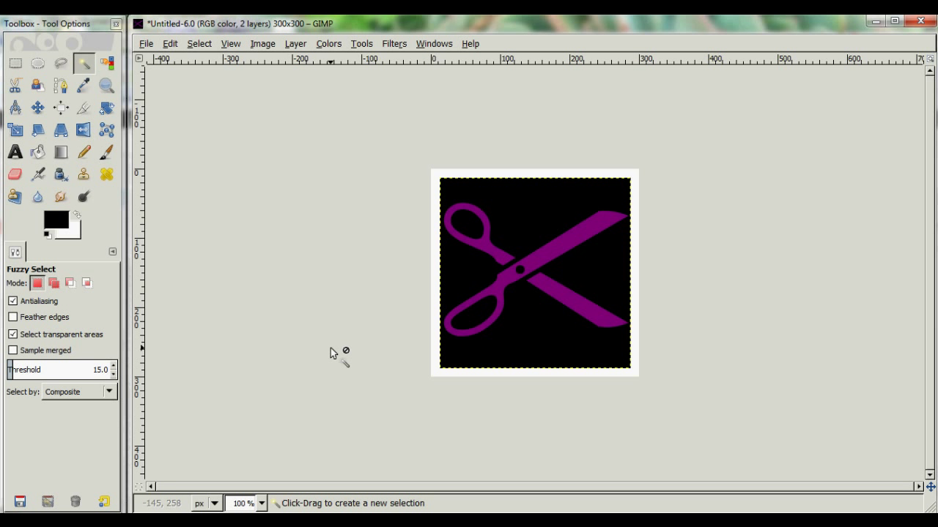
- Start an export and browse to the Pictures/!fiverr/basketball/youtube sample folder
{"action": "left_click", "coordinate": [145, 44]}
{"action": "left_click", "coordinate": [146, 44]}
{"action": "left_click", "coordinate": [153, 44]}
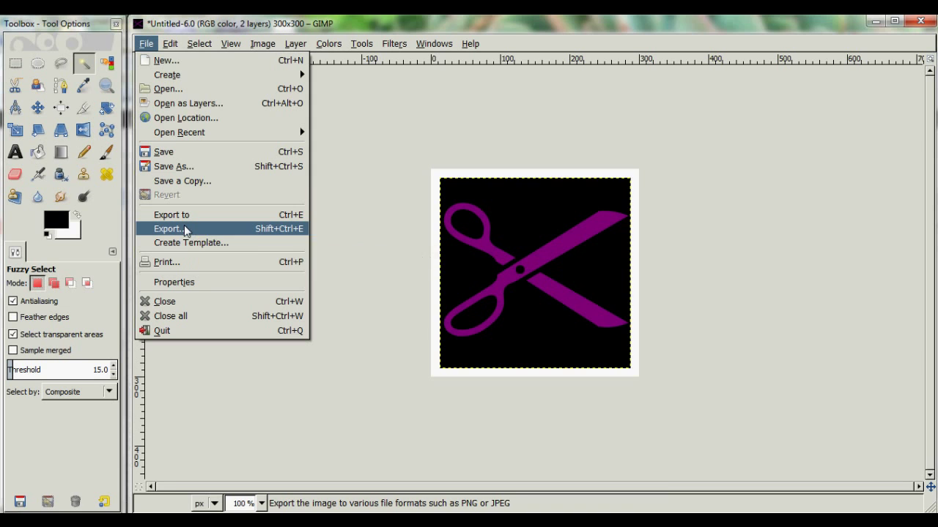
{"action": "left_click", "coordinate": [186, 229]}
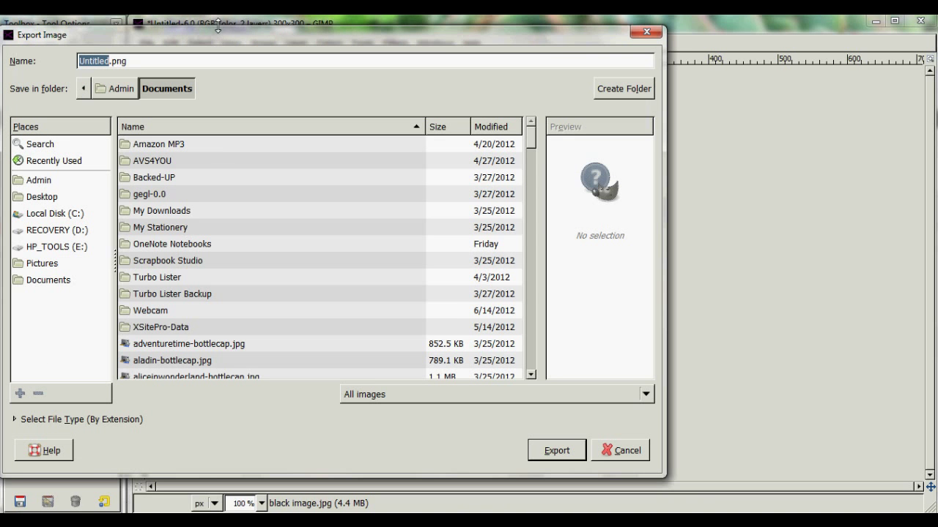
{"action": "left_click_drag", "start_coordinate": [220, 25], "coordinate": [388, 68]}
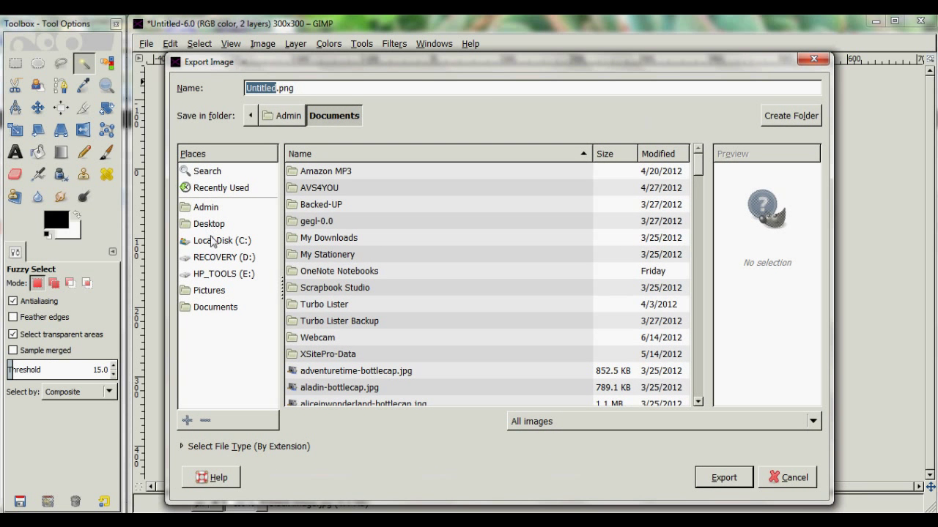
{"action": "left_click", "coordinate": [221, 293]}
{"action": "double_click", "coordinate": [311, 188]}
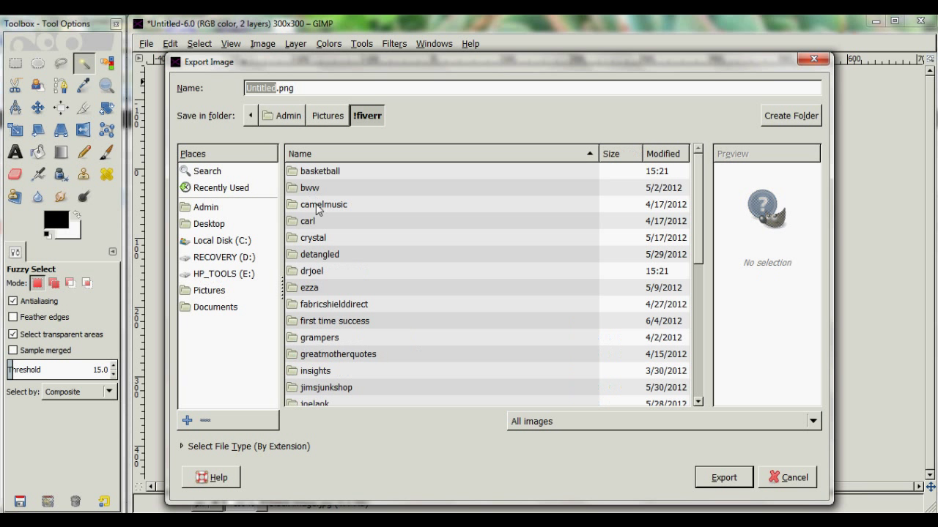
{"action": "double_click", "coordinate": [317, 173]}
{"action": "double_click", "coordinate": [318, 173]}
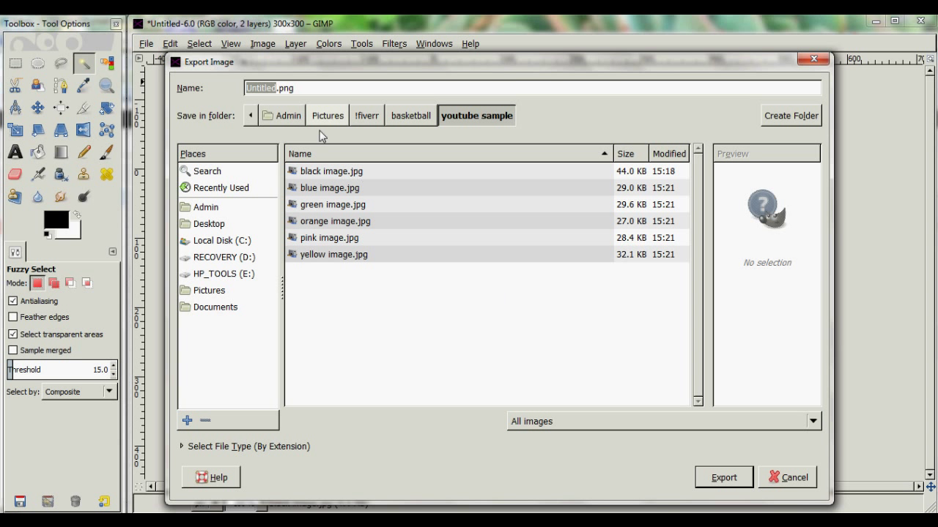
- Name the file blackimage2.jpg and export it at JPEG quality 100
{"action": "triple_click", "coordinate": [308, 86]}
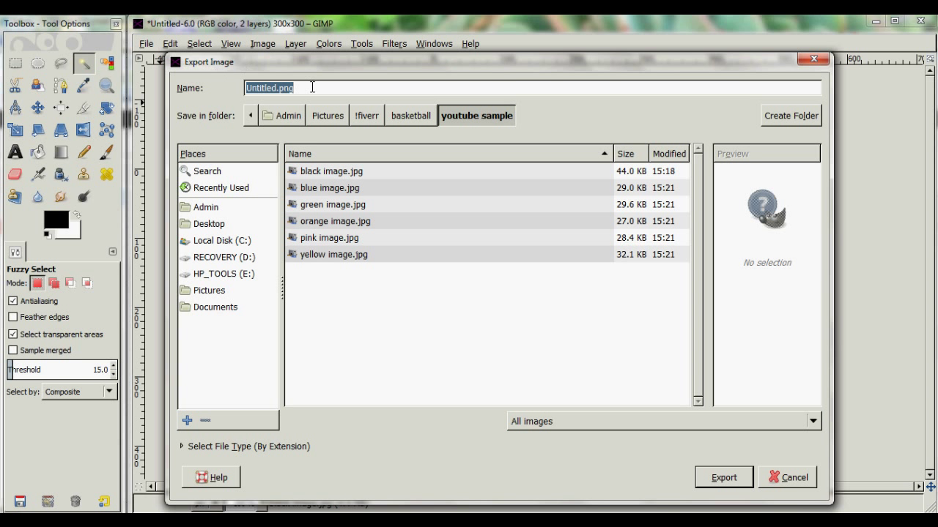
{"action": "type", "text": "b"}
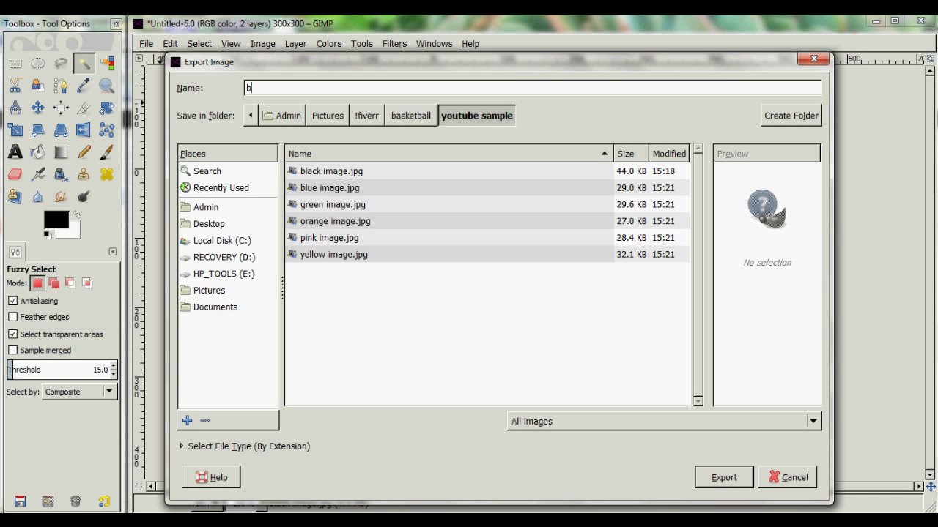
{"action": "type", "text": "lack image"}
{"action": "key", "text": "BackSpace"}
{"action": "key", "text": "BackSpace"}
{"action": "key", "text": "BackSpace"}
{"action": "key", "text": "BackSpace"}
{"action": "type", "text": "image"}
{"action": "key", "text": "Return"}
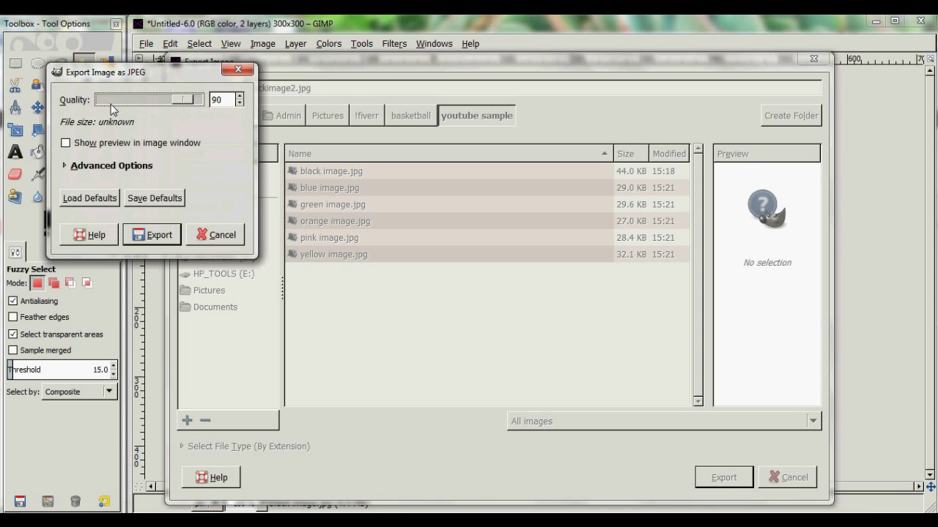
{"action": "left_click_drag", "start_coordinate": [181, 99], "coordinate": [203, 134]}
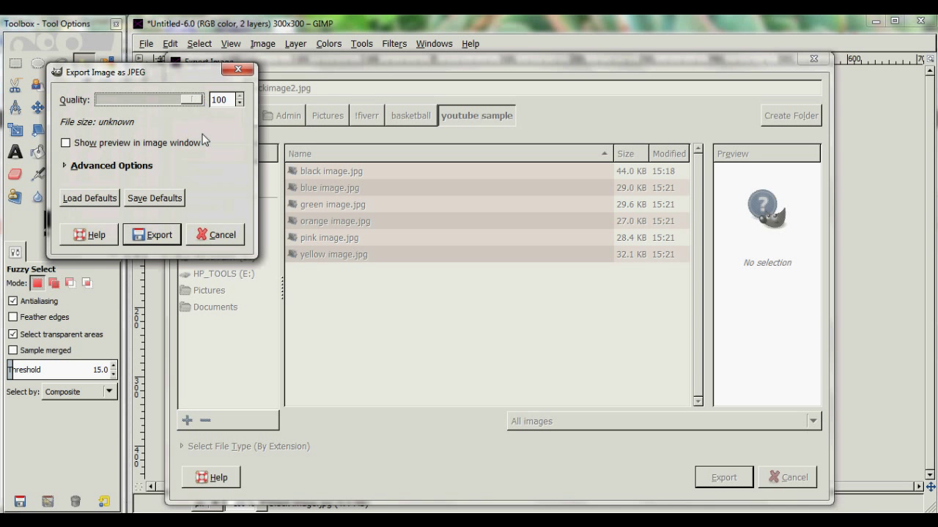
{"action": "left_click", "coordinate": [64, 168]}
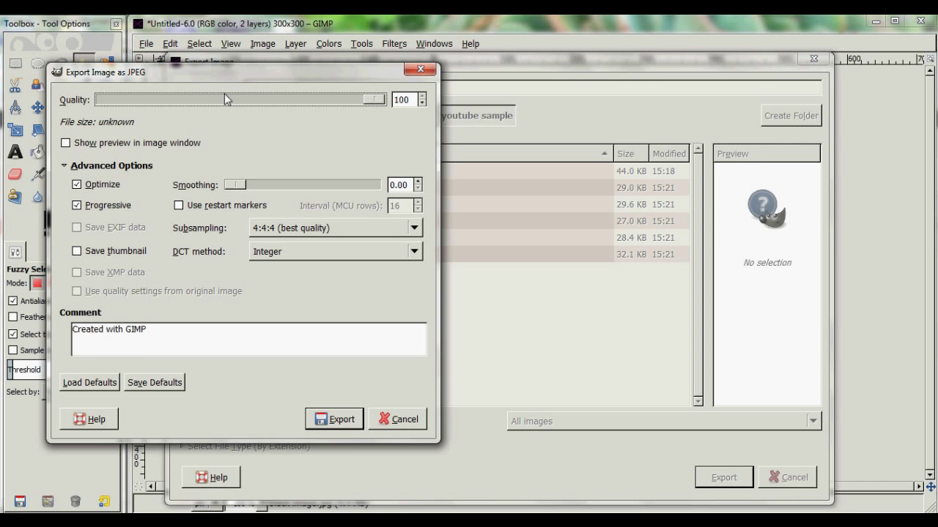
{"action": "left_click", "coordinate": [334, 419]}
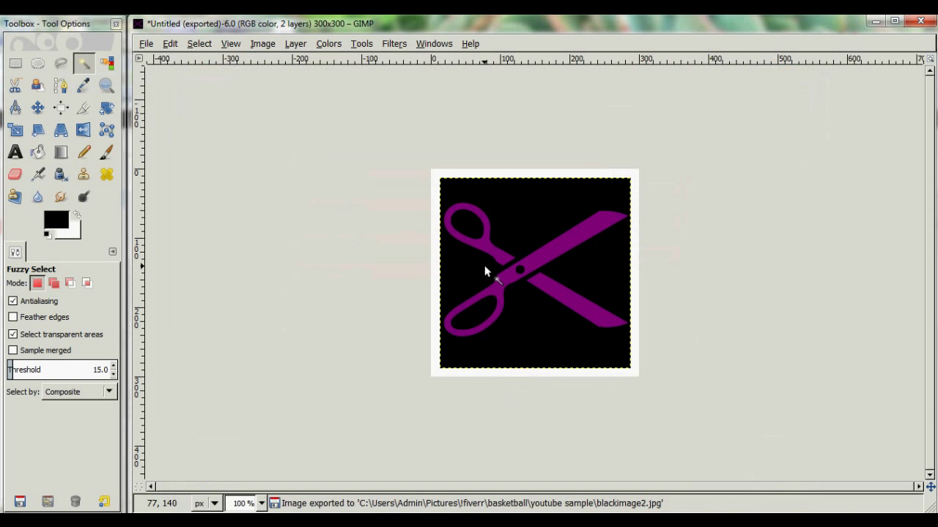